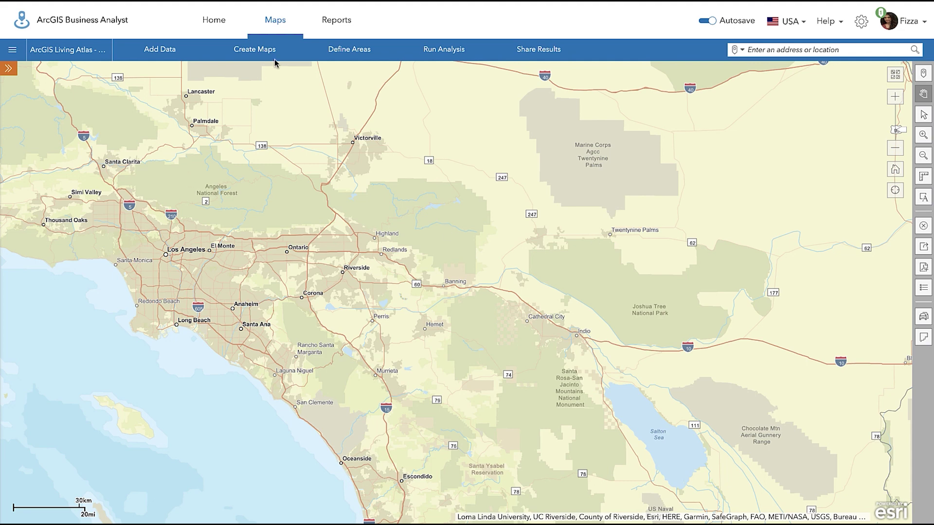
Start a Custom Data Setup and list the ways to choose an existing web layer.
{"action": "left_click", "coordinate": [169, 54]}
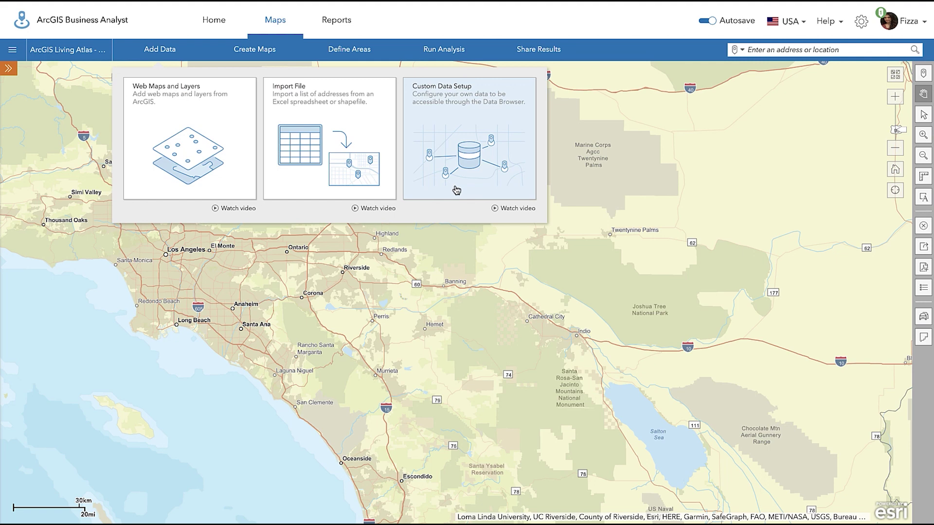
{"action": "left_click", "coordinate": [456, 190]}
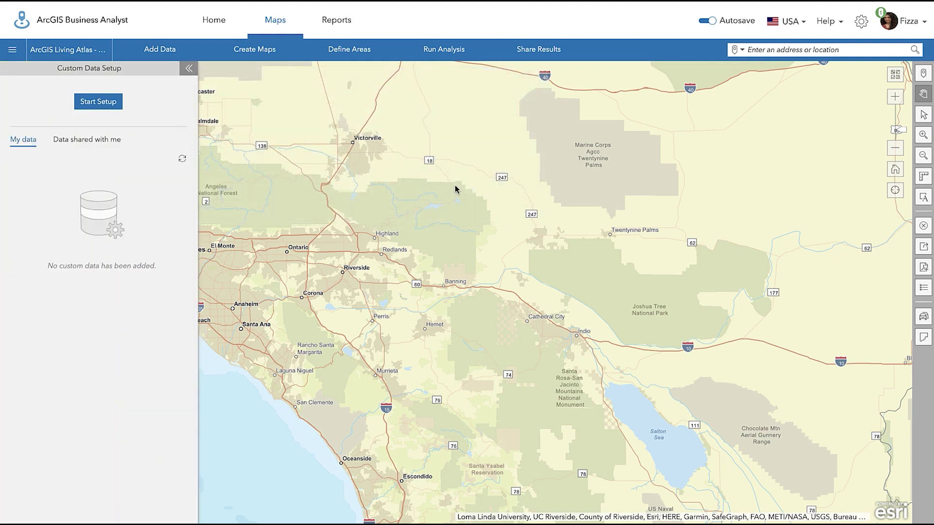
{"action": "left_click", "coordinate": [107, 111]}
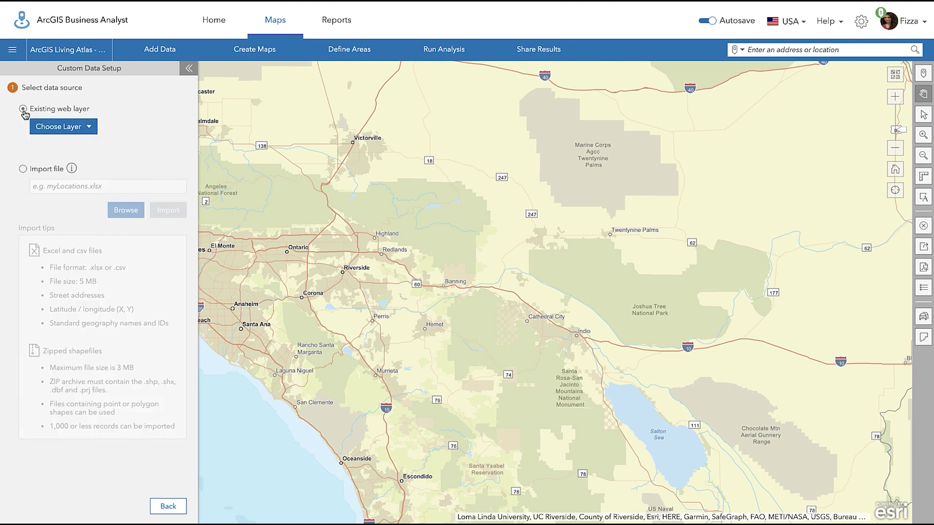
{"action": "left_click", "coordinate": [85, 134]}
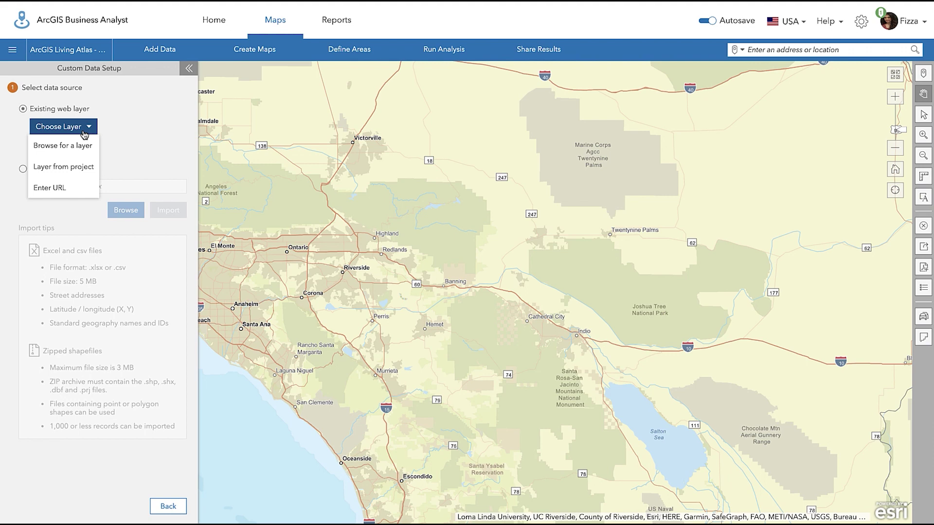
Add the State layer of the first Living Atlas '2010-2014 ACS Housing Cost' result.
{"action": "left_click", "coordinate": [77, 146]}
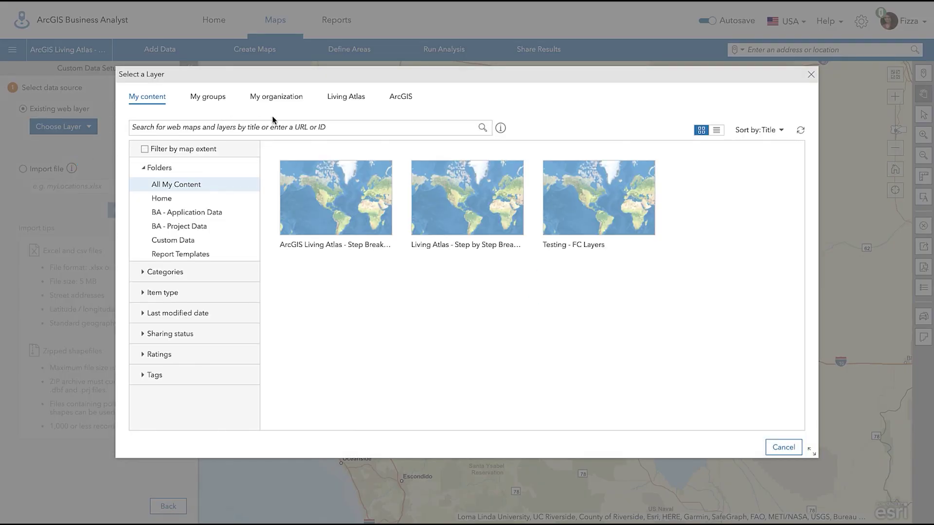
{"action": "left_click", "coordinate": [347, 106]}
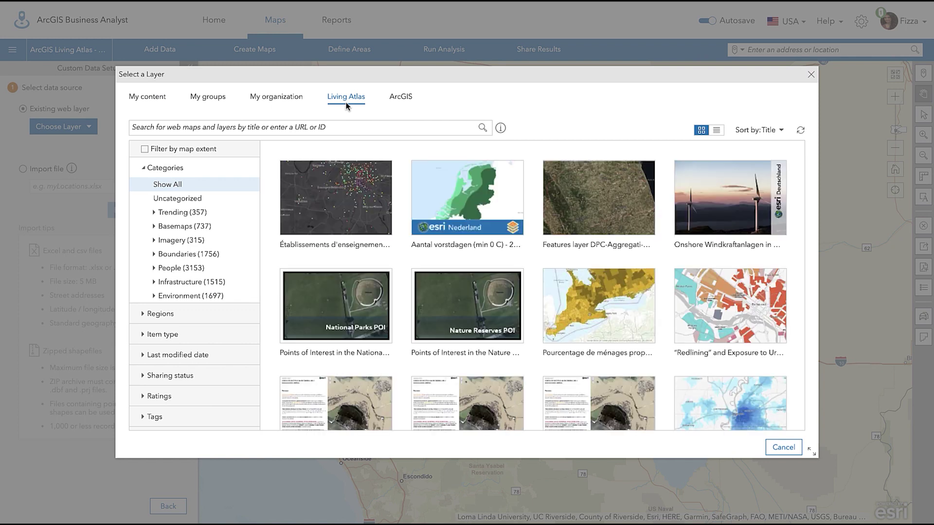
{"action": "left_click", "coordinate": [329, 129]}
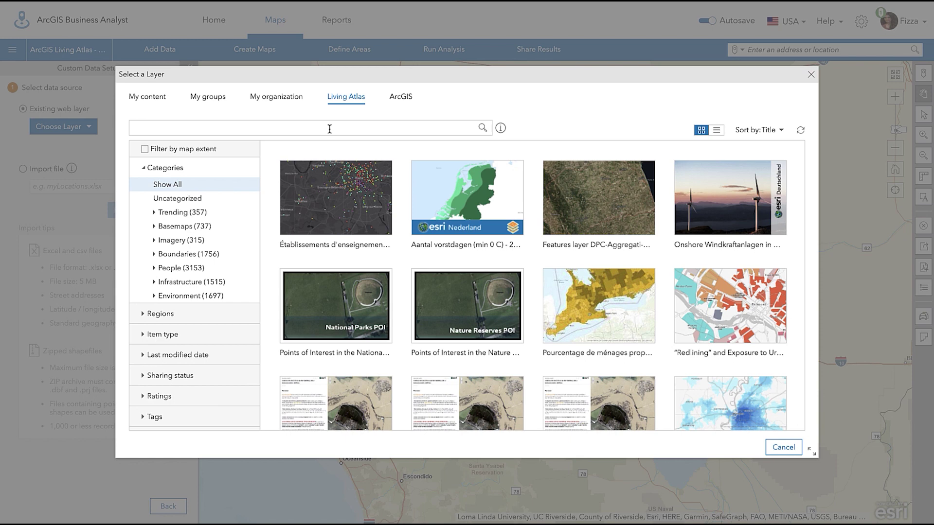
{"action": "type", "text": "2010-2014 ACS Housing Cost"}
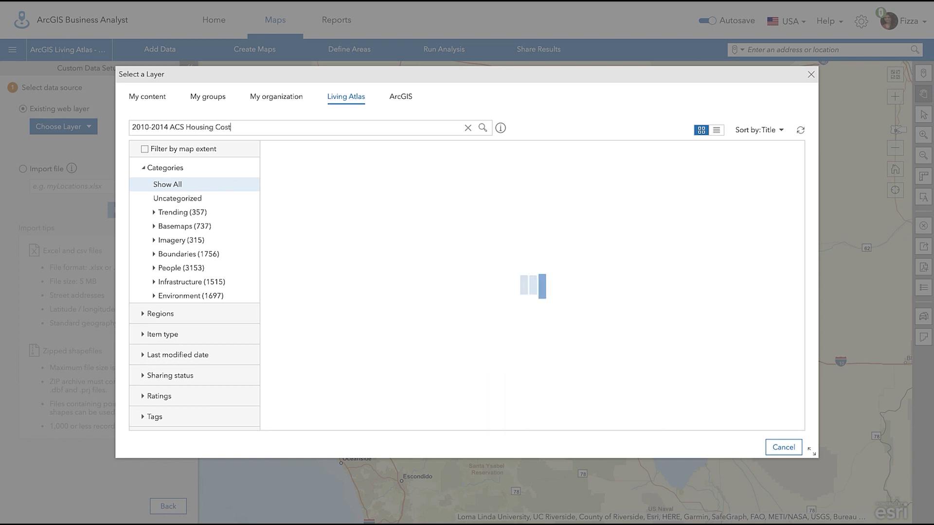
{"action": "mouse_move", "coordinate": [333, 210]}
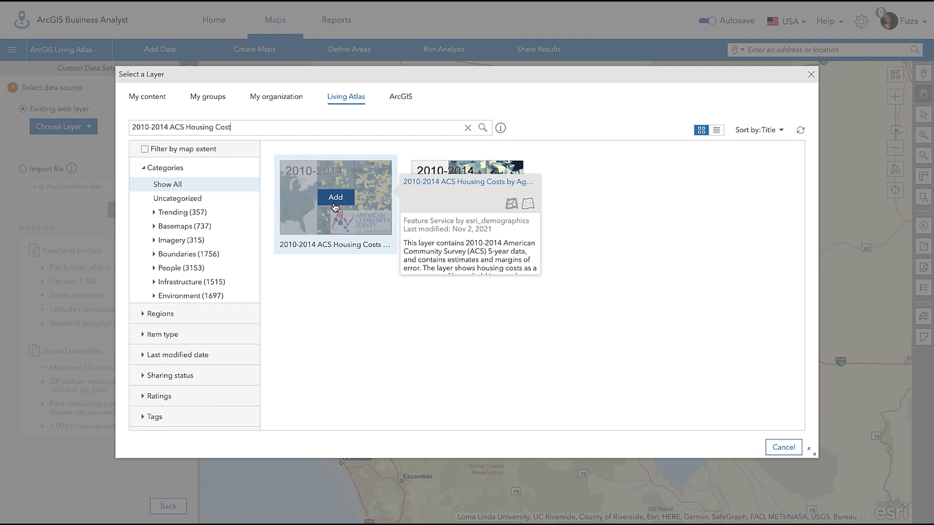
{"action": "left_click", "coordinate": [334, 203]}
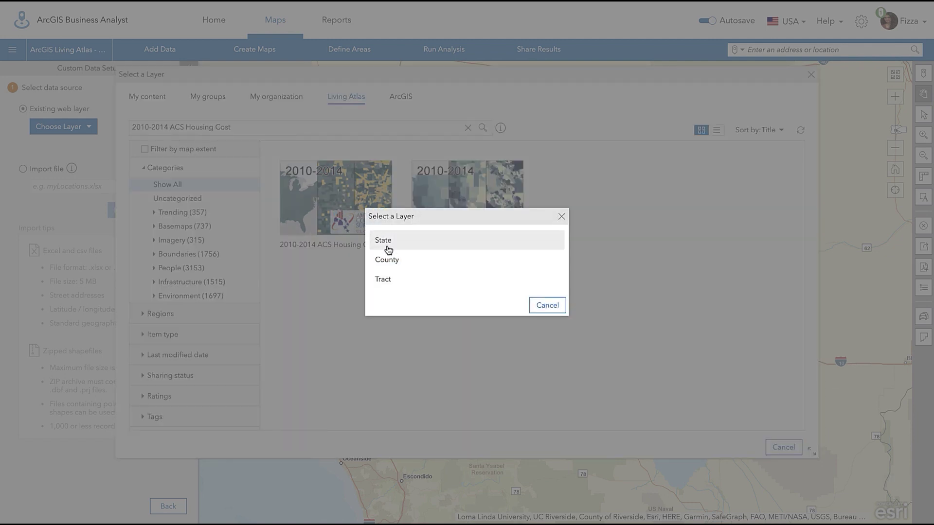
{"action": "left_click", "coordinate": [389, 250]}
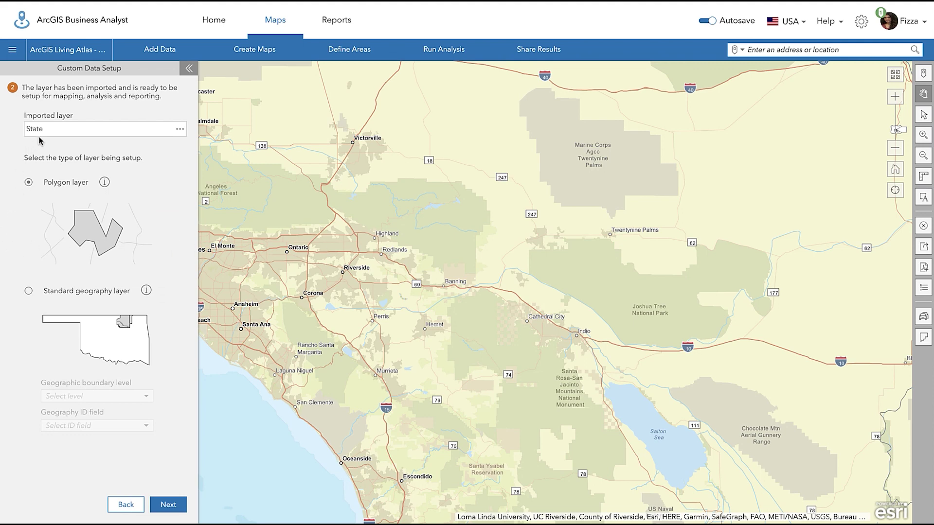
Open the imported State layer on the map and continue with it as a Polygon layer.
{"action": "left_click", "coordinate": [180, 135]}
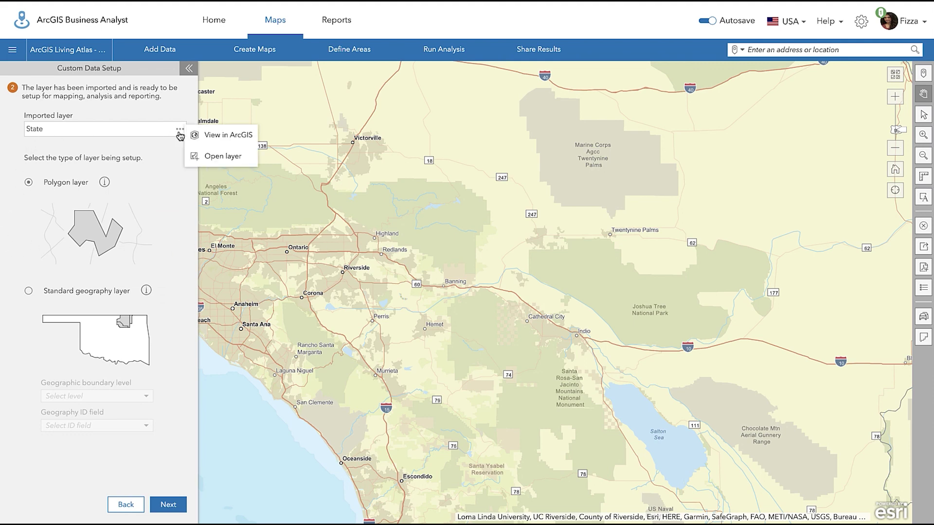
{"action": "left_click", "coordinate": [200, 160]}
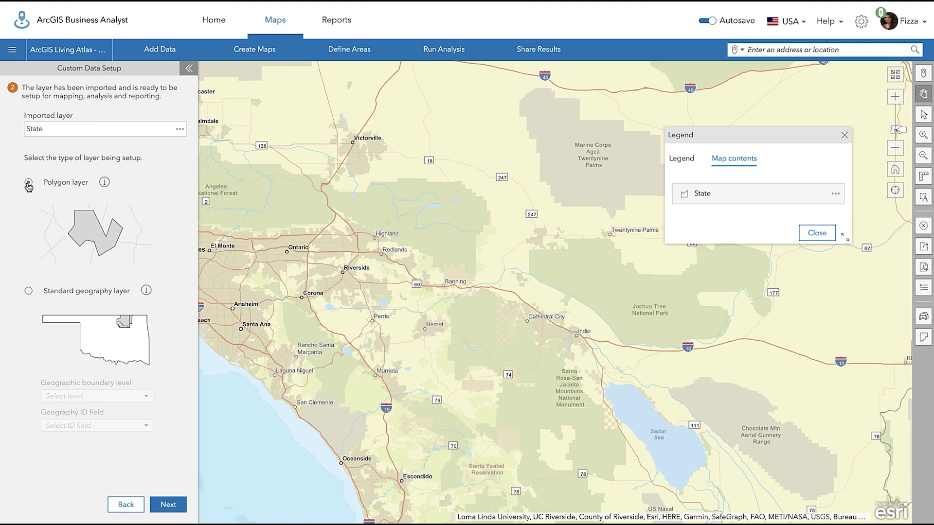
{"action": "left_click", "coordinate": [162, 509]}
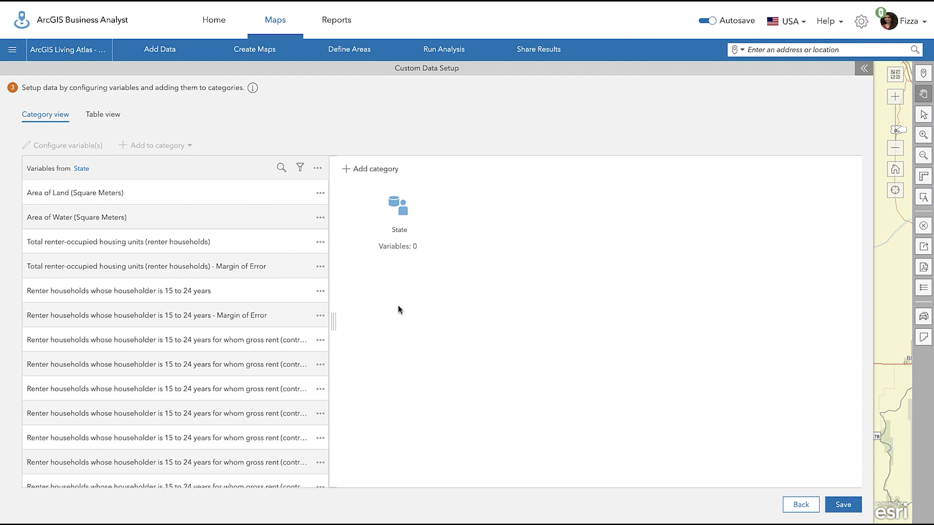
Expand the State category and create a new subcategory named Population.
{"action": "mouse_move", "coordinate": [399, 255]}
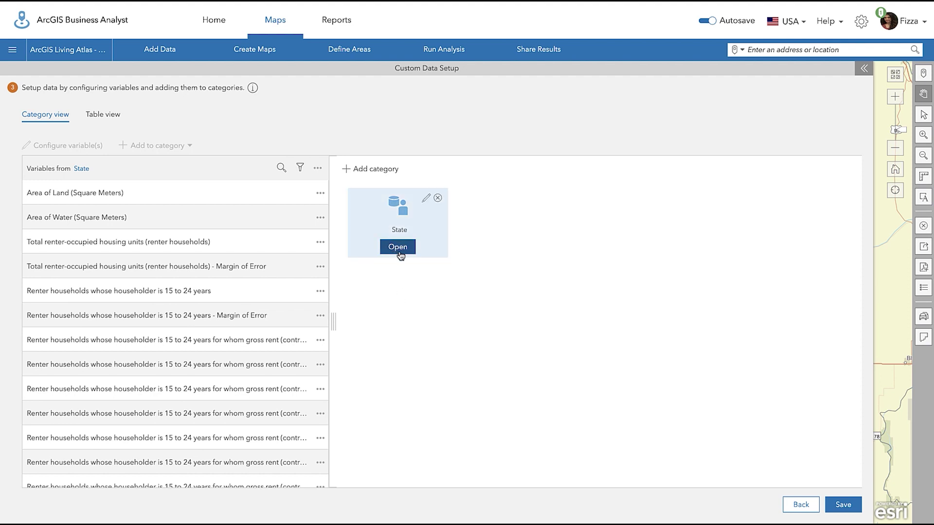
{"action": "left_click", "coordinate": [398, 248]}
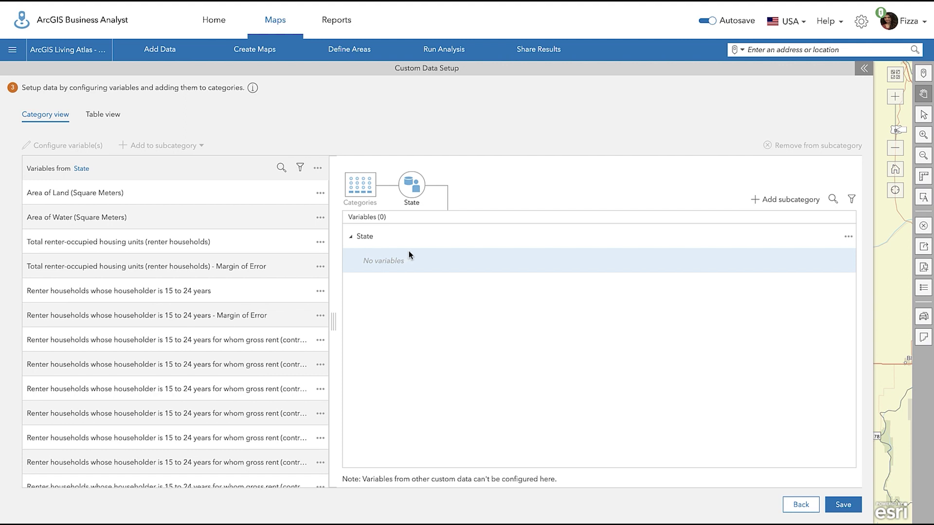
{"action": "left_click", "coordinate": [795, 203]}
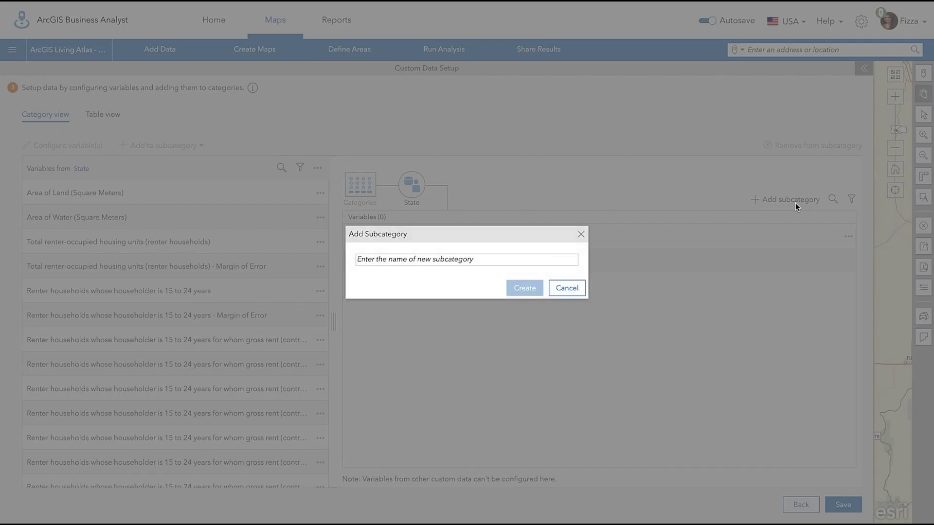
{"action": "left_click", "coordinate": [510, 261]}
{"action": "type", "text": "Population"}
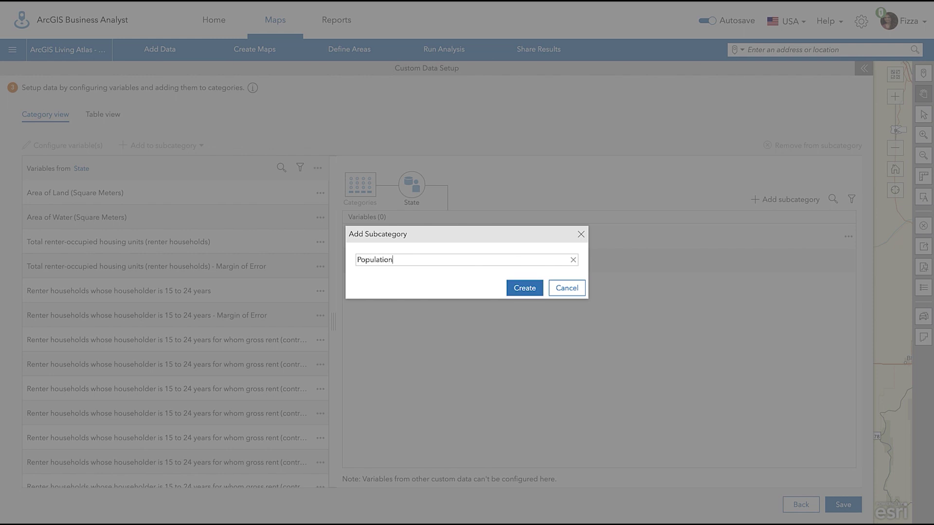
{"action": "left_click", "coordinate": [523, 294]}
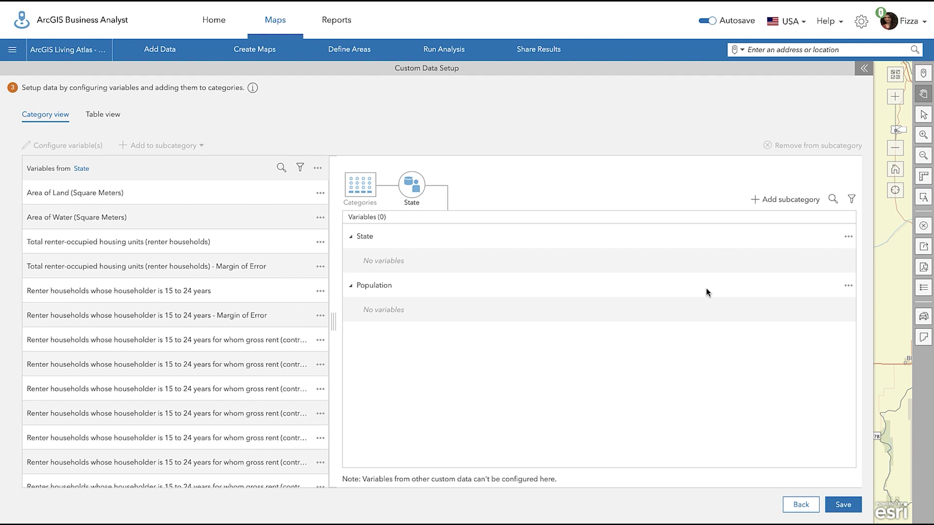
Rename the existing State subcategory to Housing.
{"action": "left_click", "coordinate": [848, 237]}
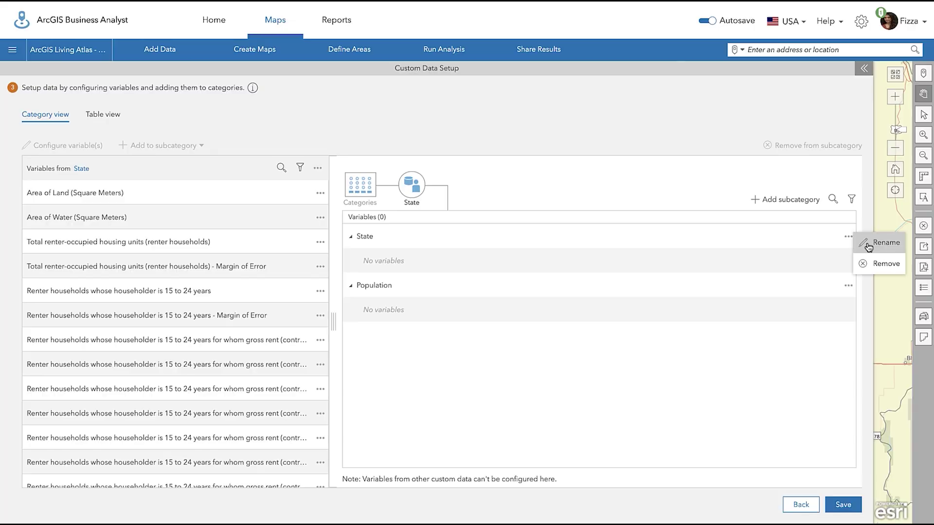
{"action": "left_click", "coordinate": [869, 243]}
{"action": "left_click_drag", "start_coordinate": [427, 260], "coordinate": [288, 265]}
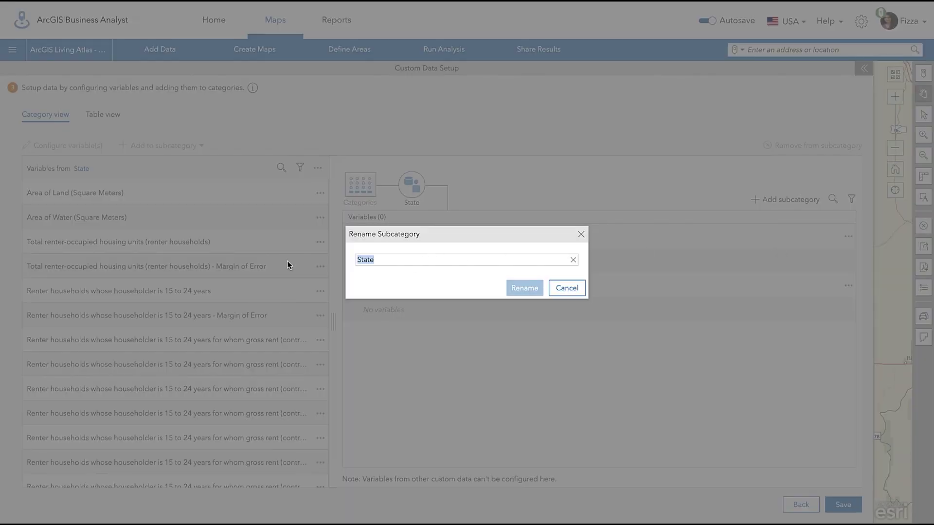
{"action": "key", "text": "BackSpace"}
{"action": "type", "text": "Housing"}
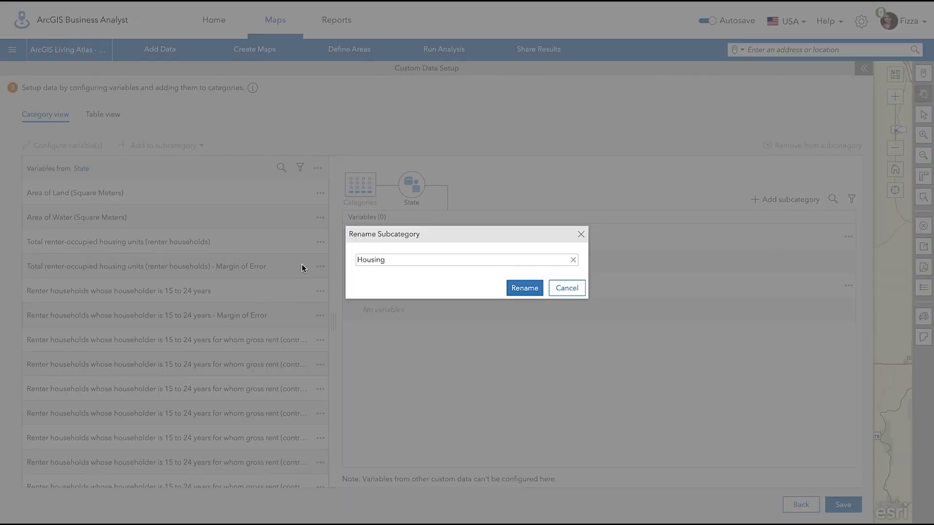
{"action": "left_click", "coordinate": [530, 290]}
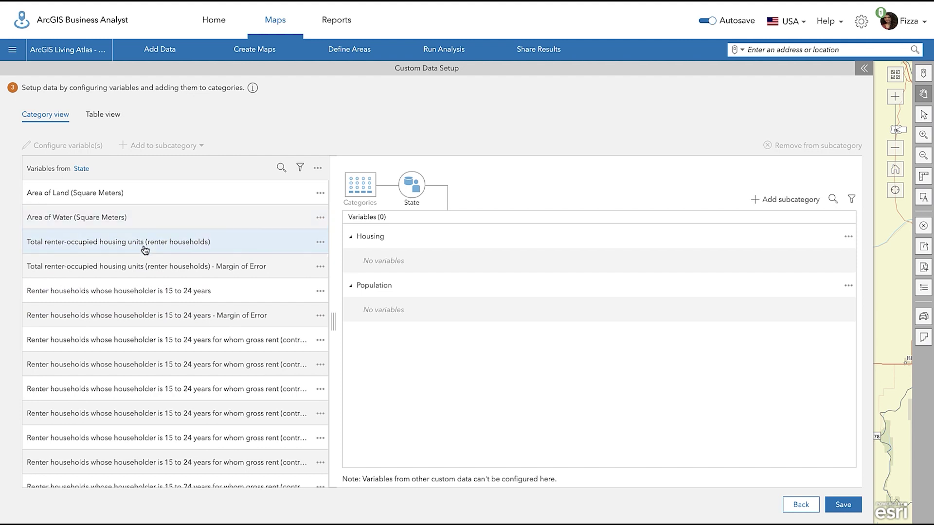
Move Total renter-occupied housing units into Housing and the 15–24 and 25–34 years variables into Population.
{"action": "left_click_drag", "start_coordinate": [145, 250], "coordinate": [366, 258]}
{"action": "left_click", "coordinate": [234, 275]}
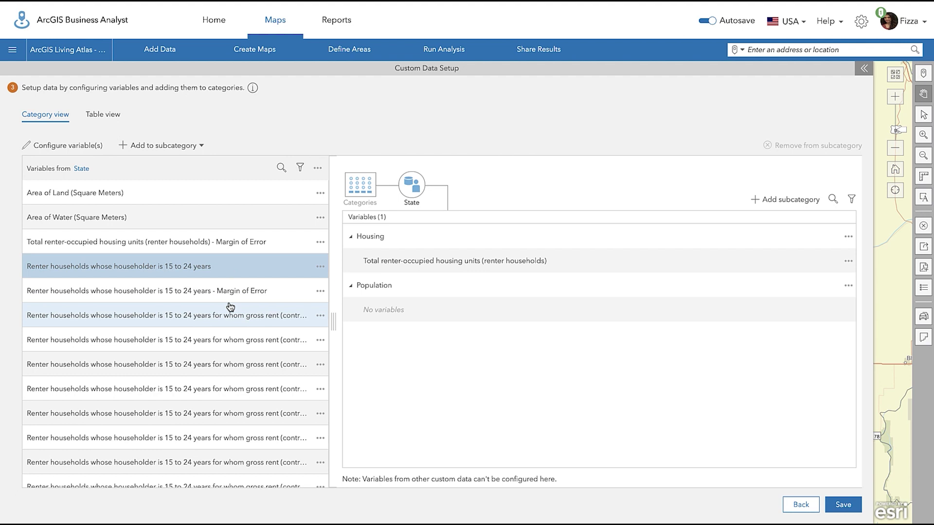
{"action": "scroll", "coordinate": [231, 308], "scroll_direction": "down", "scroll_amount": 5}
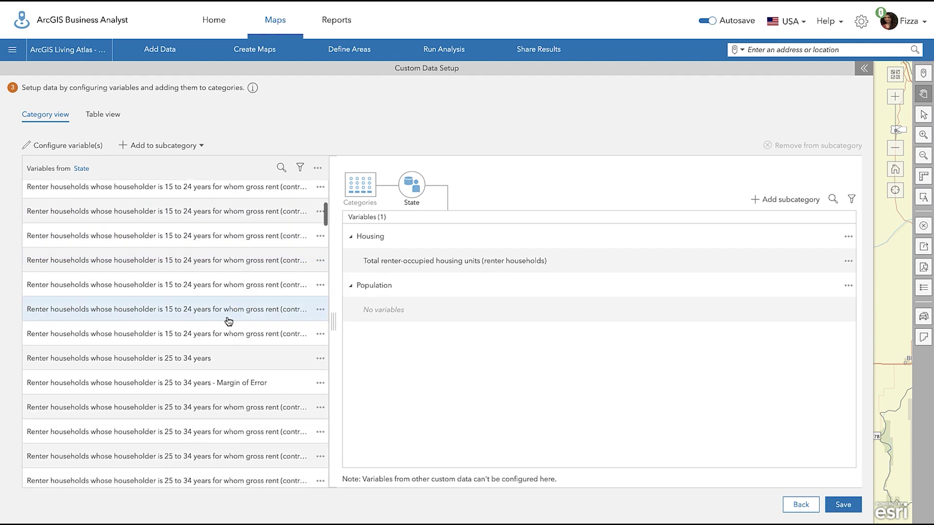
{"action": "left_click", "coordinate": [216, 359], "text": "ctrl"}
{"action": "left_click_drag", "start_coordinate": [221, 360], "coordinate": [373, 304]}
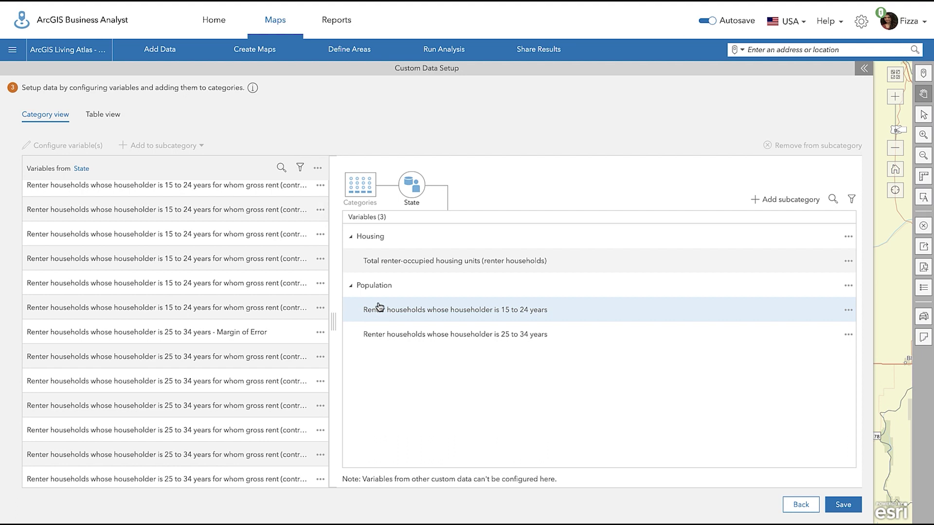
Retitle the category 'Rental Housing Population Data' with text 'Rental and Population' and tags 'Rental, Population'.
{"action": "left_click", "coordinate": [363, 196]}
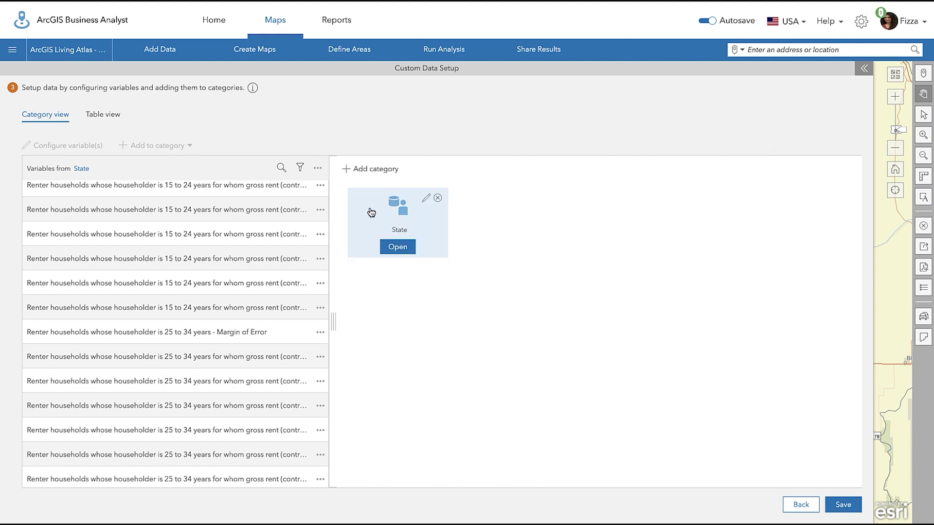
{"action": "left_click", "coordinate": [426, 205]}
{"action": "left_click_drag", "start_coordinate": [425, 202], "coordinate": [374, 202]}
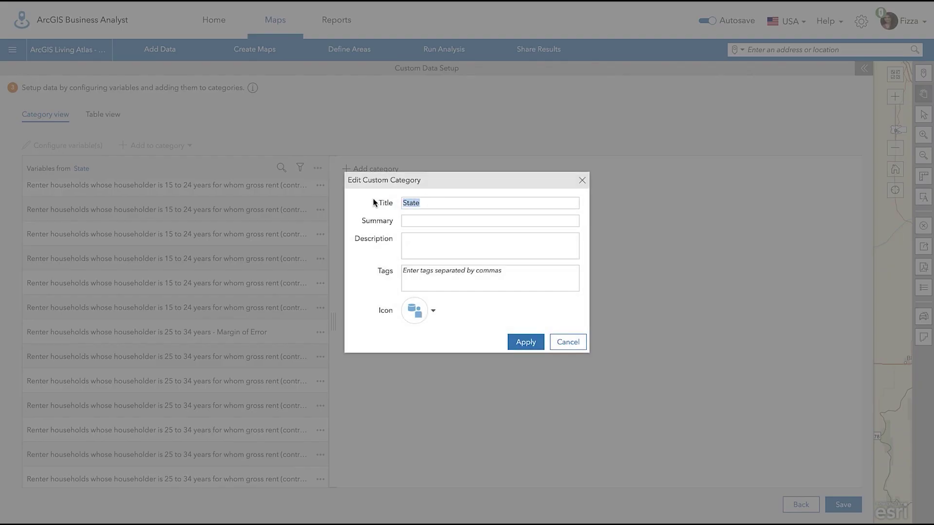
{"action": "key", "text": "BackSpace"}
{"action": "type", "text": "Rental Housing Population Data"}
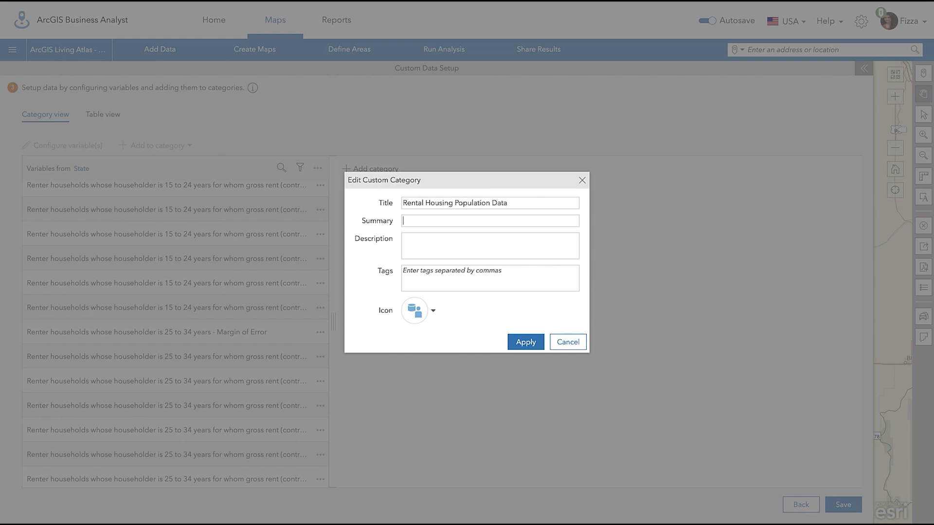
{"action": "type", "text": "Rental and Population"}
{"action": "key", "text": "Tab"}
{"action": "type", "text": "Rental and Population"}
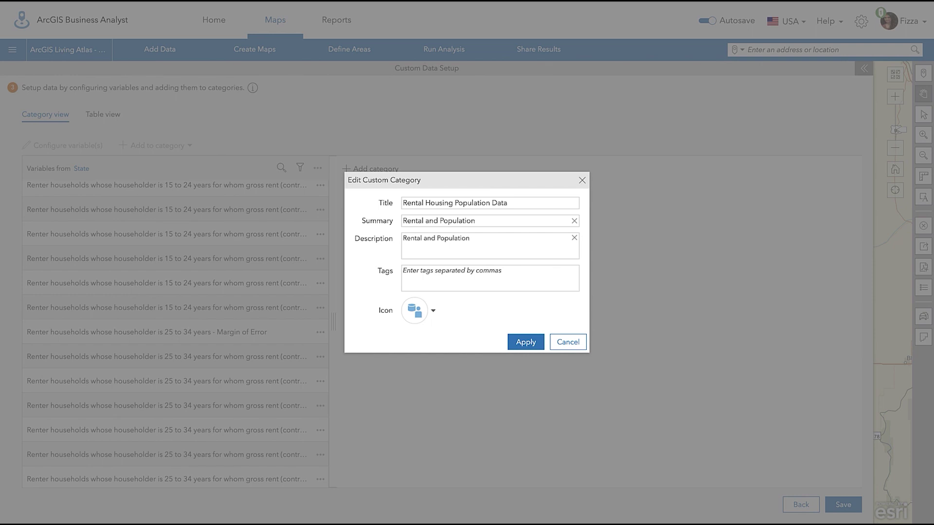
{"action": "type", "text": "Rental, Population"}
Give the category the house icon, apply the details, and save the custom data.
{"action": "left_click", "coordinate": [423, 314]}
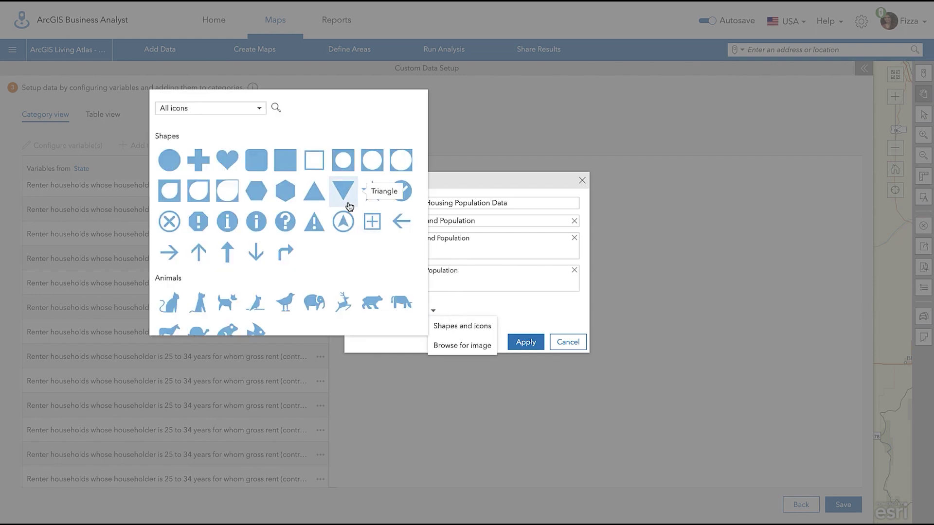
{"action": "left_click", "coordinate": [276, 107]}
{"action": "type", "text": "house"}
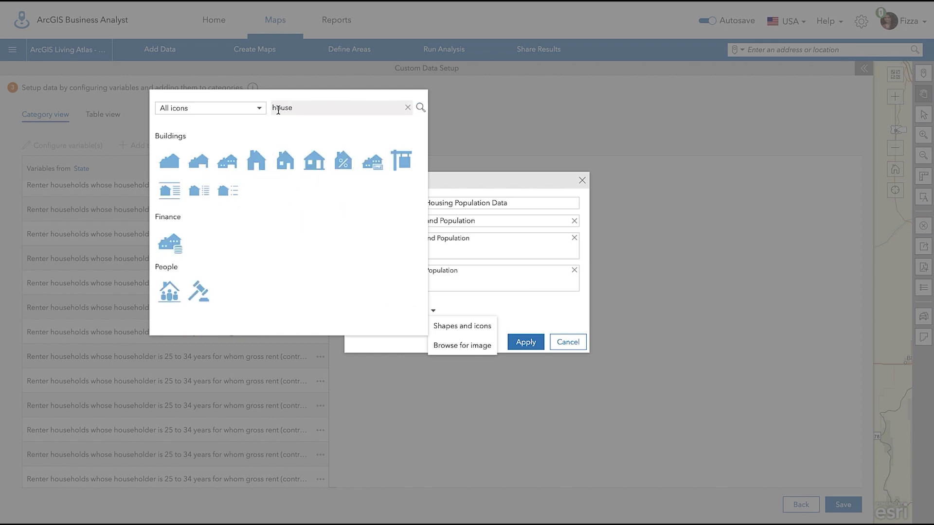
{"action": "left_click", "coordinate": [319, 168]}
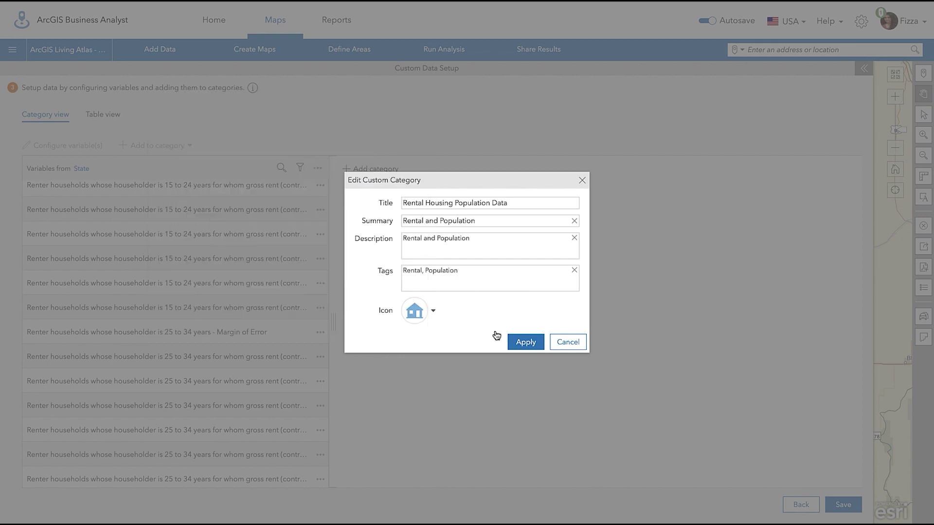
{"action": "left_click", "coordinate": [526, 342]}
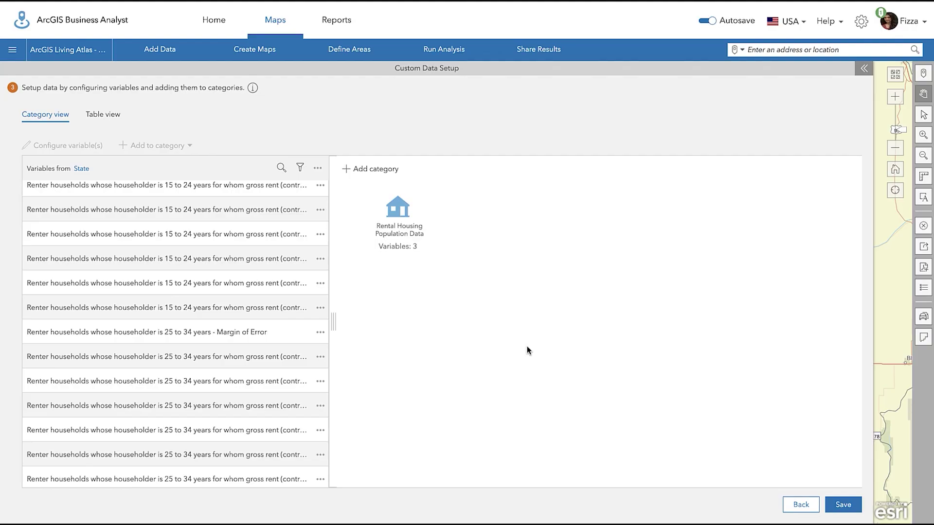
{"action": "left_click", "coordinate": [843, 505]}
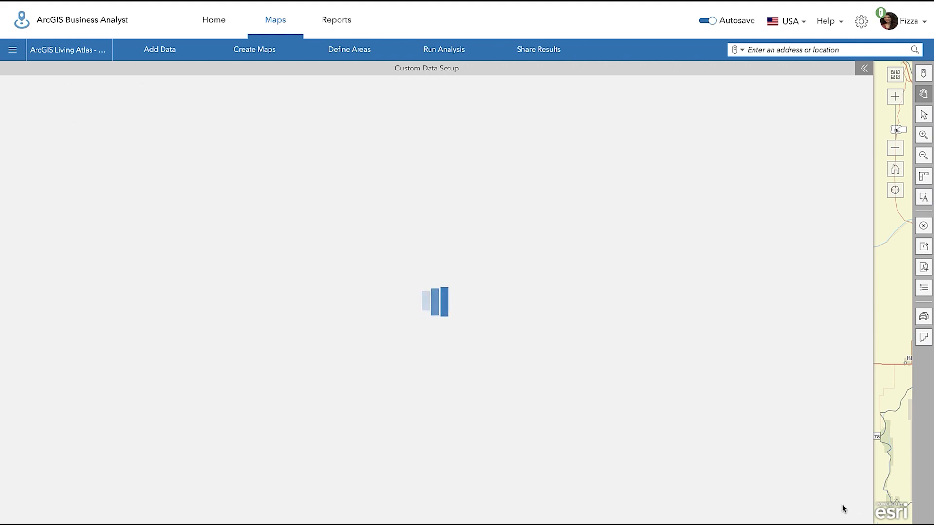